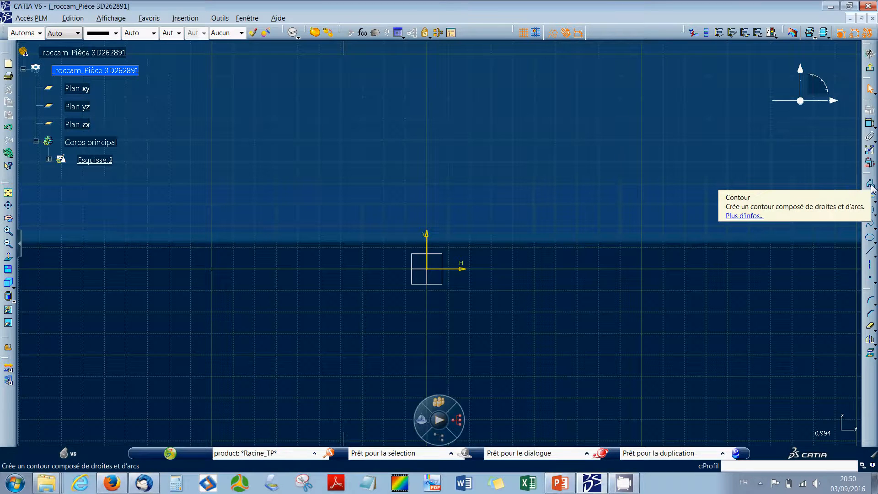
{"action": "left_click", "coordinate": [871, 184]}
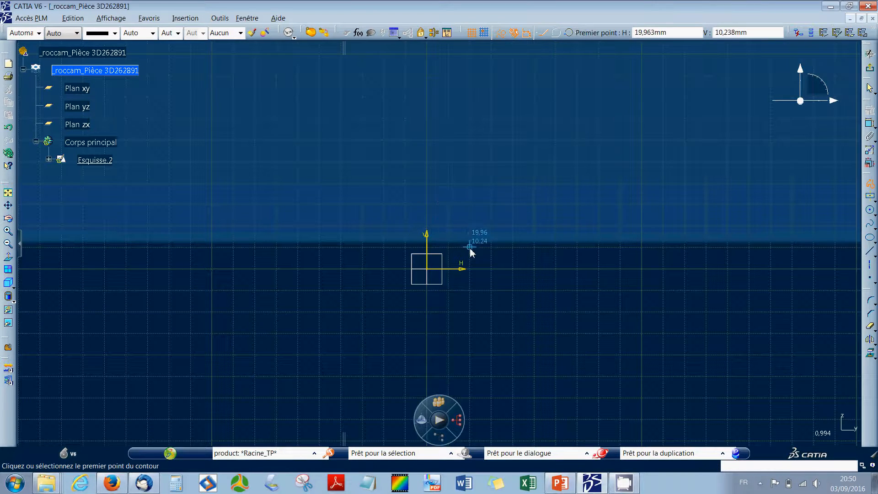
{"action": "left_click", "coordinate": [454, 250]}
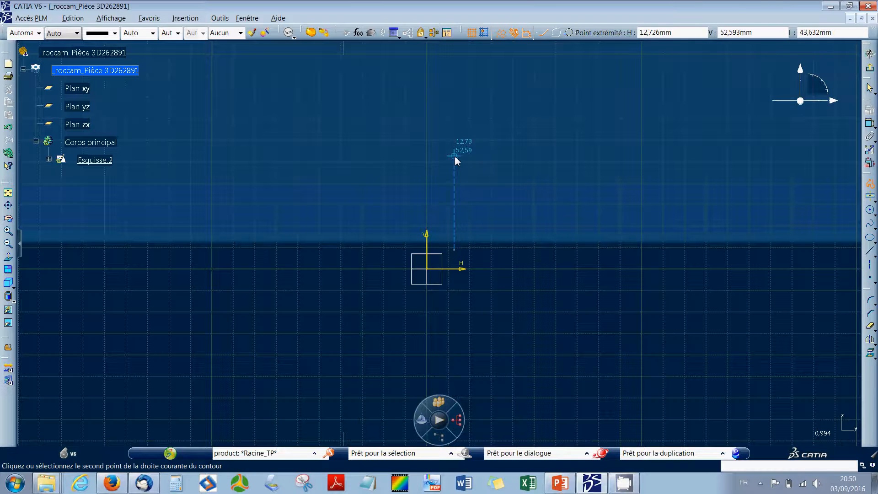
{"action": "left_click", "coordinate": [870, 185]}
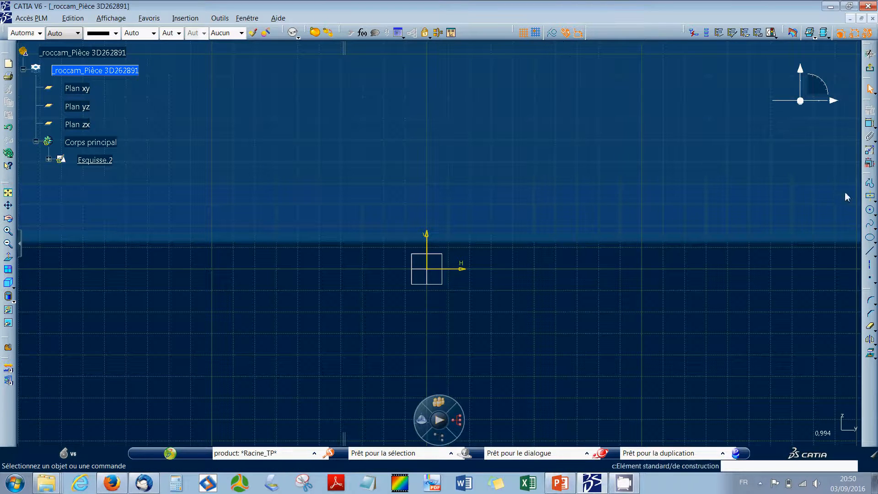
Step: Sketch a contour starting near the origin with a vertical line about 45 mm long, a rising slanted line and a horizontal line about 31 mm long
{"action": "left_click", "coordinate": [871, 183]}
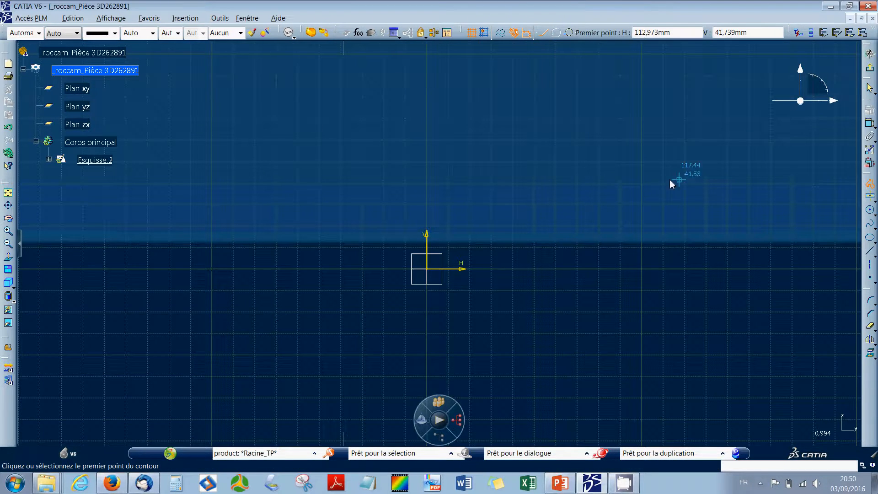
{"action": "left_click", "coordinate": [449, 252]}
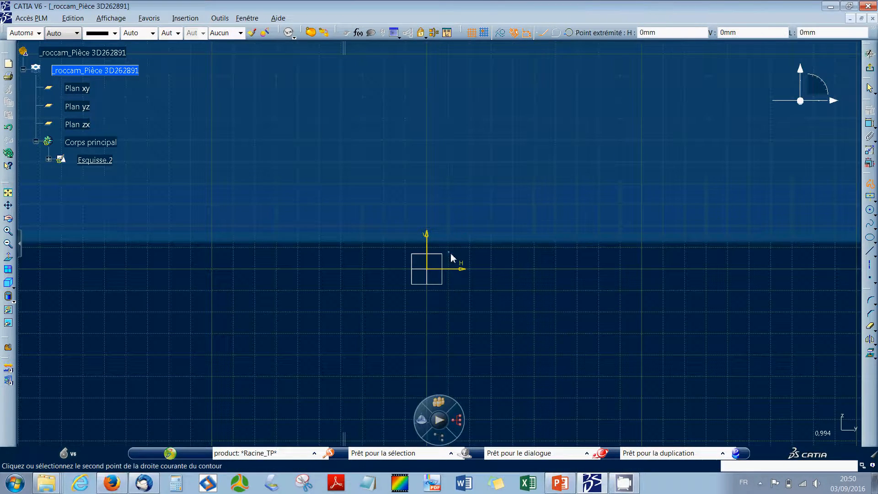
{"action": "left_click", "coordinate": [449, 155]}
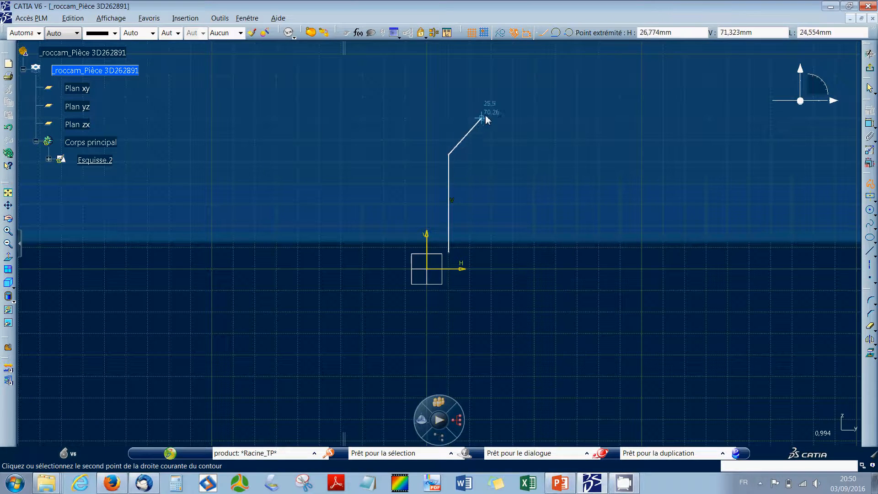
{"action": "left_click", "coordinate": [519, 102]}
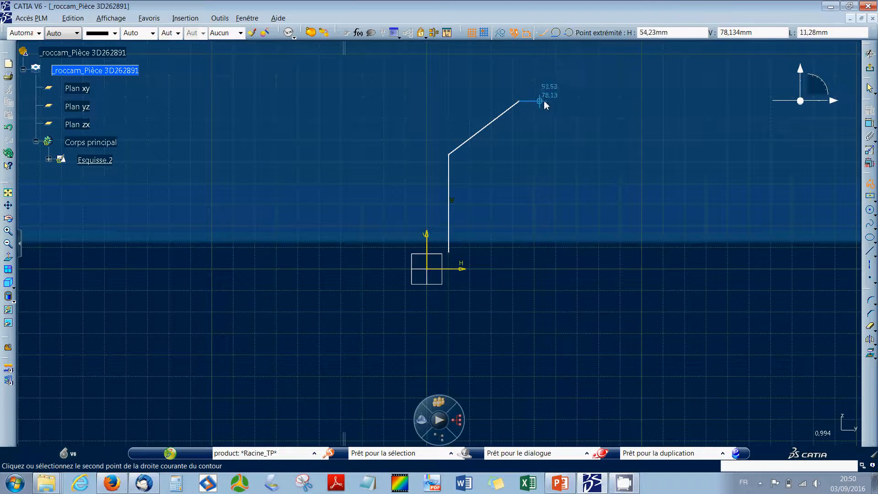
{"action": "left_click", "coordinate": [588, 101]}
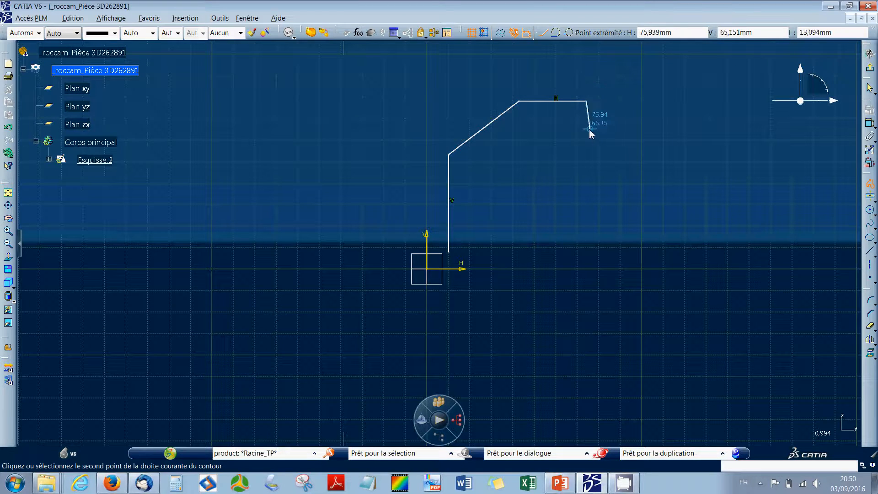
Step: Continue the contour with a tangent arc of about 16 mm radius and a vertical line downward, then close it with a slanted line to its start point
{"action": "left_click", "coordinate": [557, 33]}
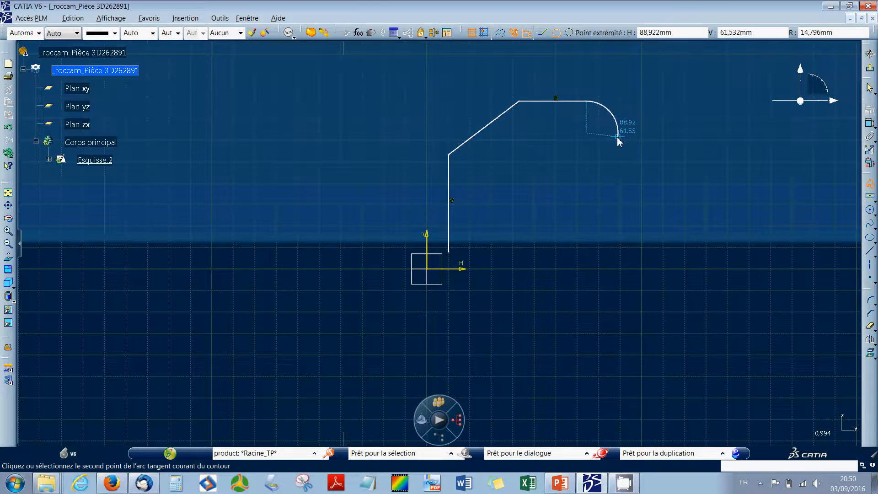
{"action": "left_click", "coordinate": [621, 136]}
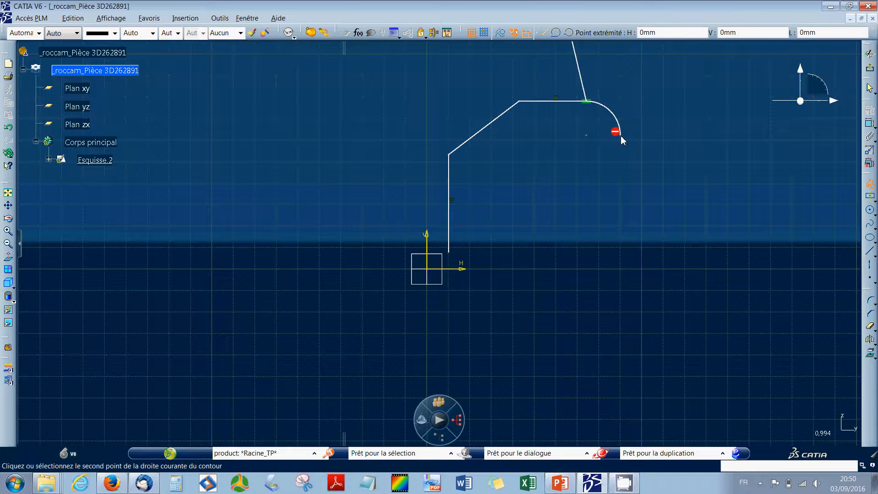
{"action": "left_click", "coordinate": [621, 212]}
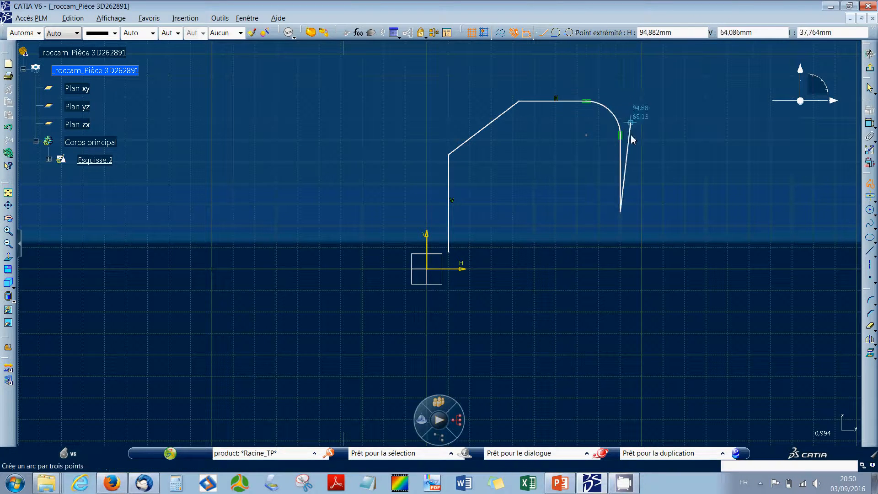
{"action": "left_click", "coordinate": [451, 255]}
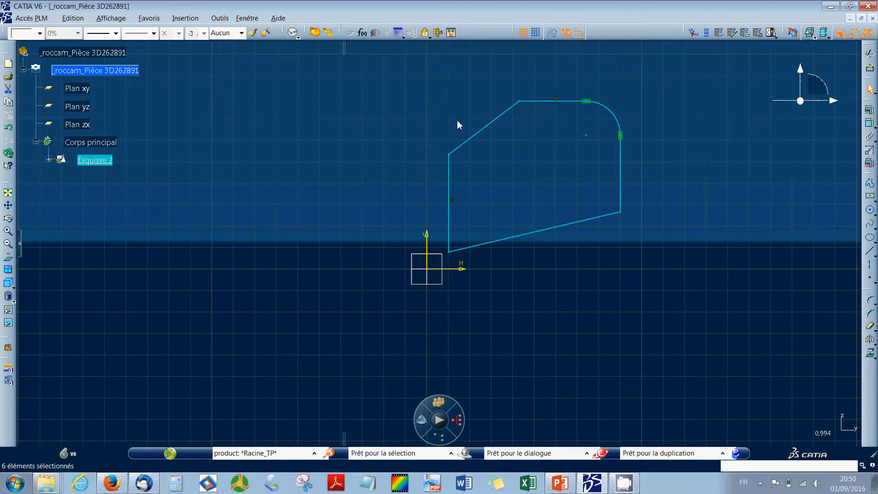
{"action": "left_click", "coordinate": [660, 252]}
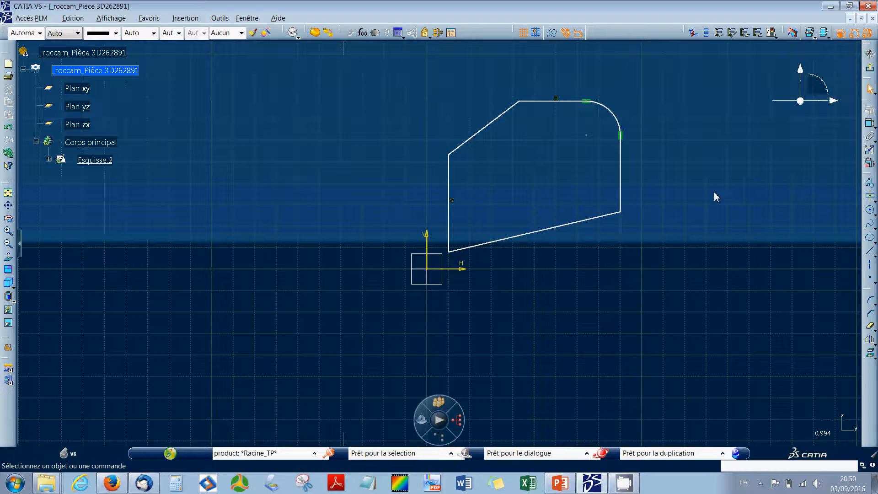
Step: Move the whole closed contour closer to the sketch origin
{"action": "mouse_move", "coordinate": [688, 82]}
{"action": "left_mouse_down"}
{"action": "mouse_move", "coordinate": [607, 182]}
{"action": "mouse_move", "coordinate": [438, 265]}
{"action": "left_mouse_up"}
{"action": "left_click_drag", "start_coordinate": [526, 241], "coordinate": [510, 249]}
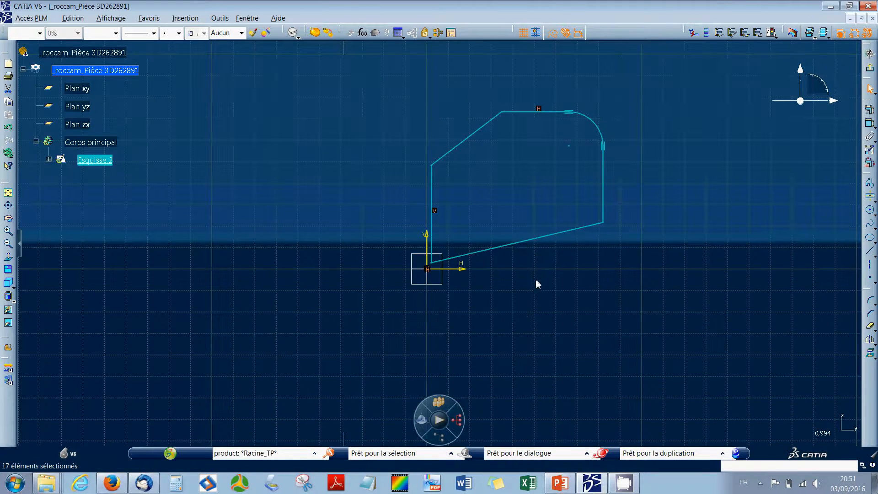
{"action": "left_click", "coordinate": [494, 315]}
Step: Constrain the contour's lower-left corner to be coincident with the sketch origin
{"action": "left_click", "coordinate": [870, 124]}
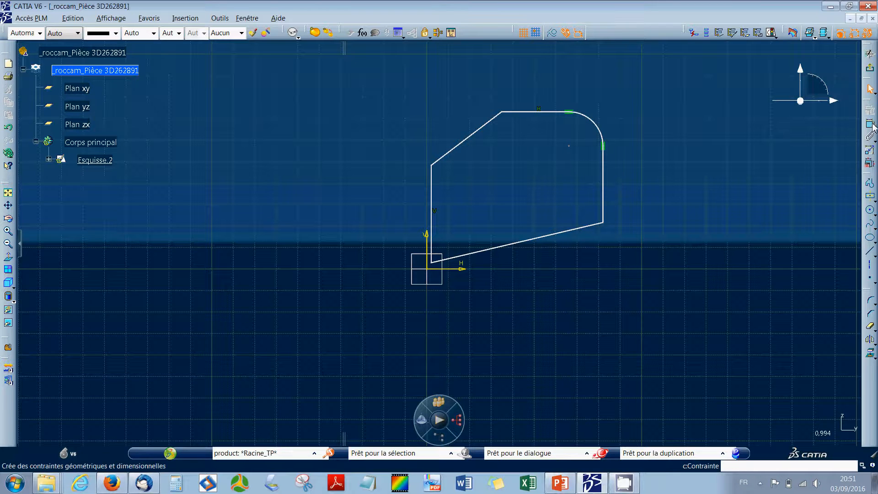
{"action": "left_click", "coordinate": [426, 272]}
{"action": "right_click", "coordinate": [546, 321]}
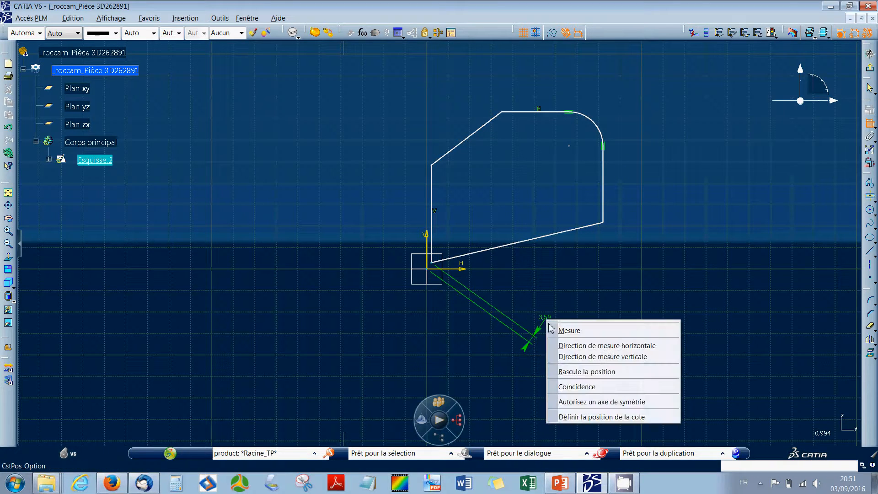
{"action": "left_click", "coordinate": [589, 388]}
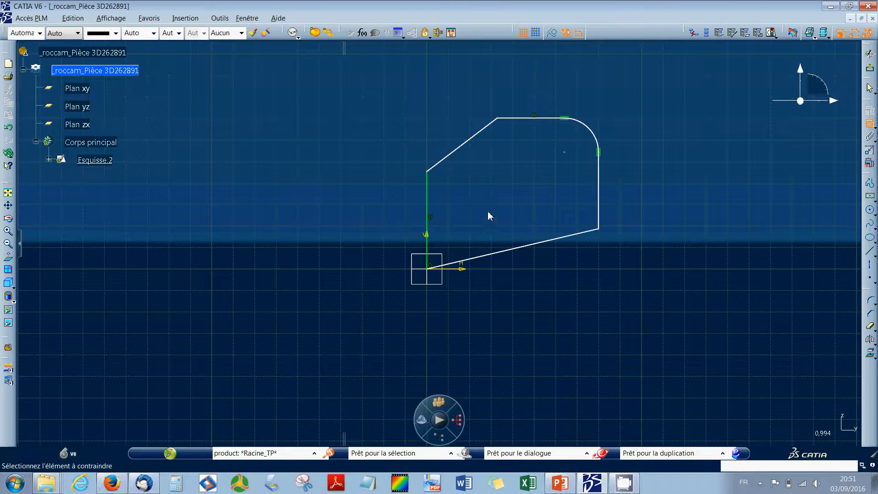
Step: Dimension the contour's left vertical edge and constrain its slanted bottom line to be horizontal
{"action": "left_click", "coordinate": [433, 206]}
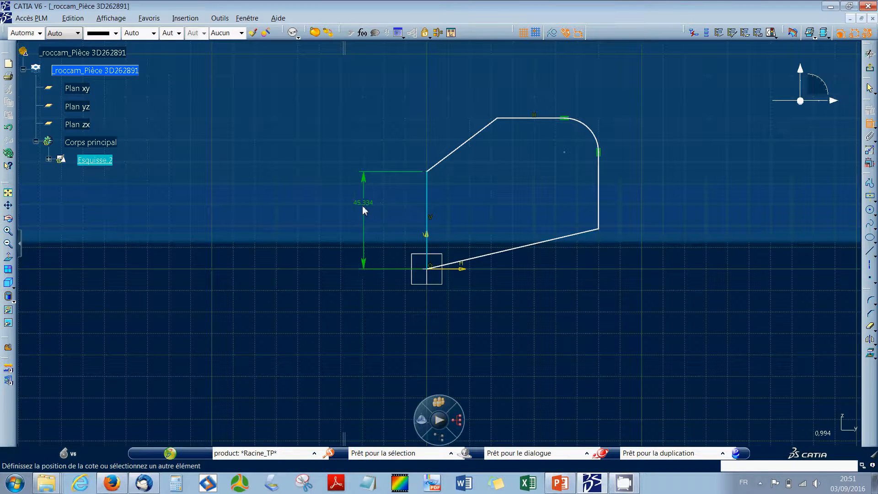
{"action": "left_click", "coordinate": [363, 210]}
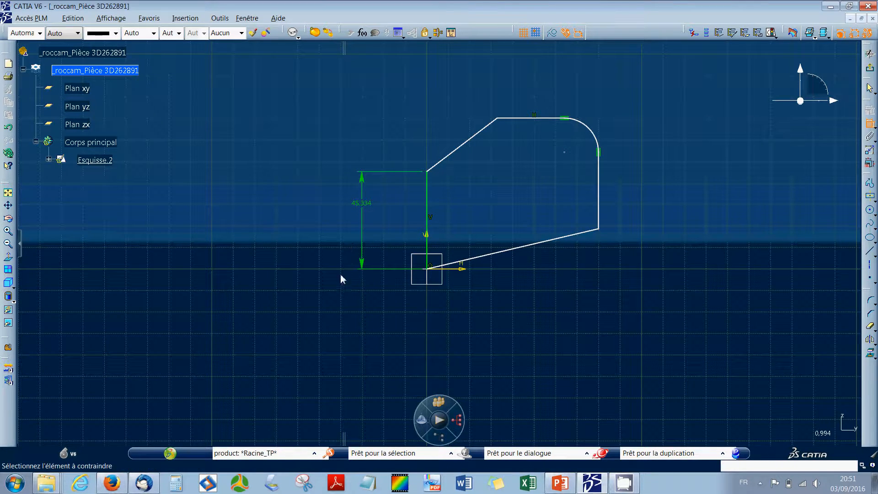
{"action": "left_click", "coordinate": [514, 255]}
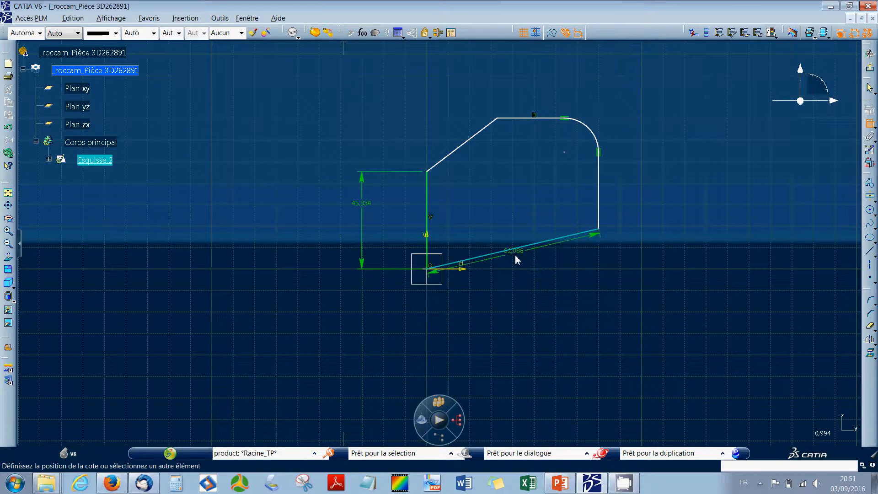
{"action": "right_click", "coordinate": [531, 299]}
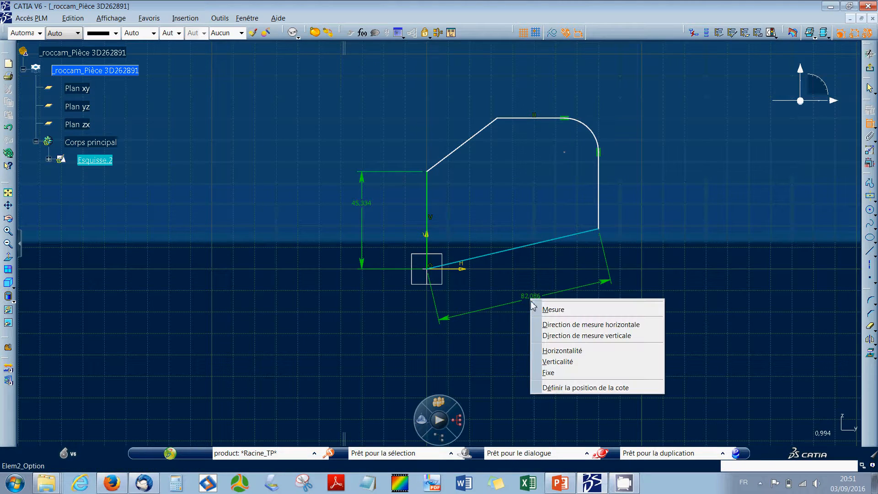
{"action": "left_click", "coordinate": [555, 351]}
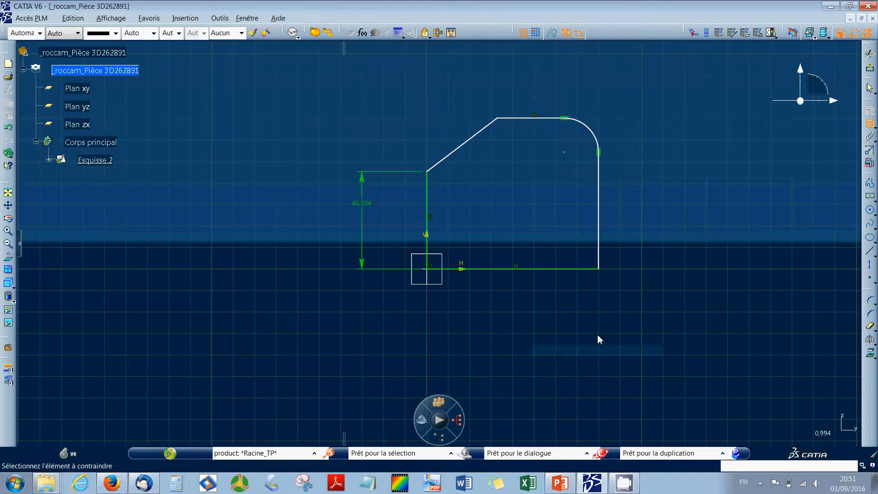
Step: Dimension the contour's width between its left and right vertical edges, and the radius of its corner arc
{"action": "left_click", "coordinate": [427, 231]}
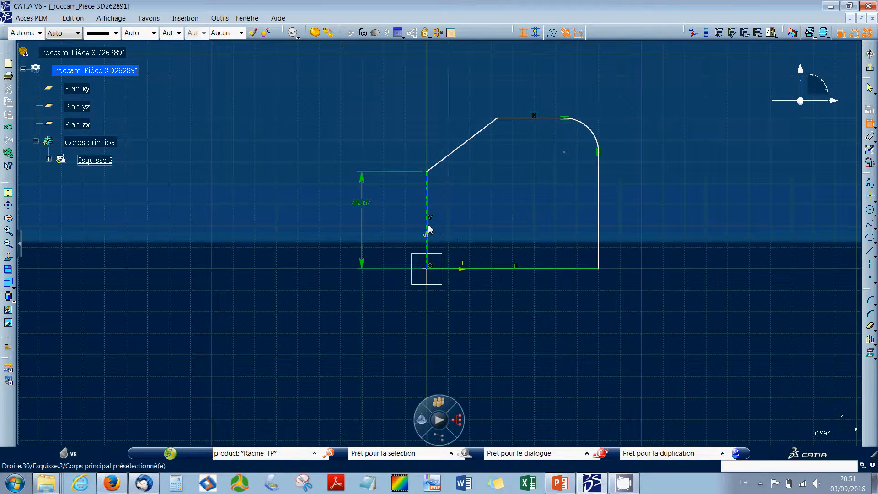
{"action": "left_click", "coordinate": [600, 250]}
{"action": "left_click", "coordinate": [520, 322]}
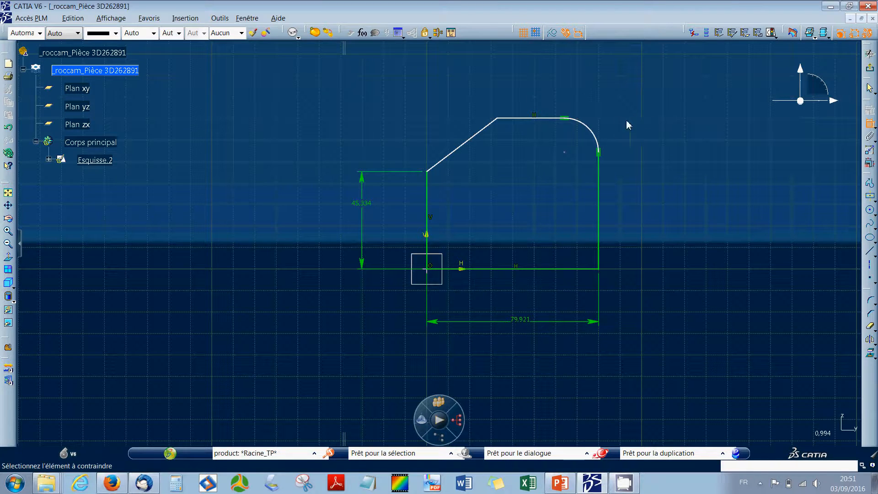
{"action": "left_click", "coordinate": [596, 138]}
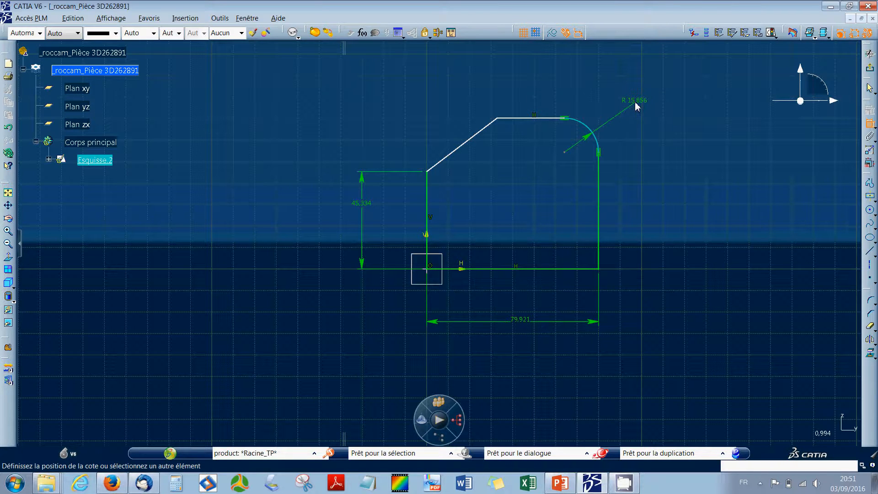
{"action": "left_click", "coordinate": [637, 107]}
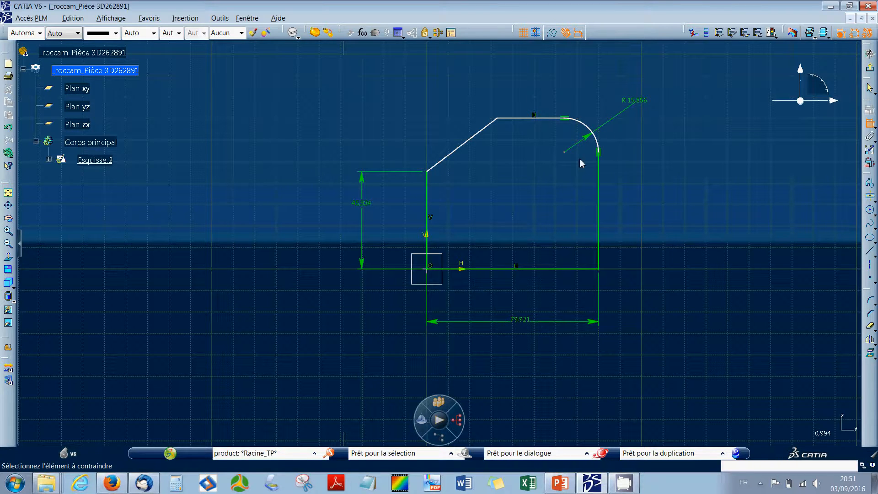
Step: Dimension the height between the contour's top and bottom edges, and the angle between the left vertical edge and the slanted line
{"action": "left_click", "coordinate": [526, 119]}
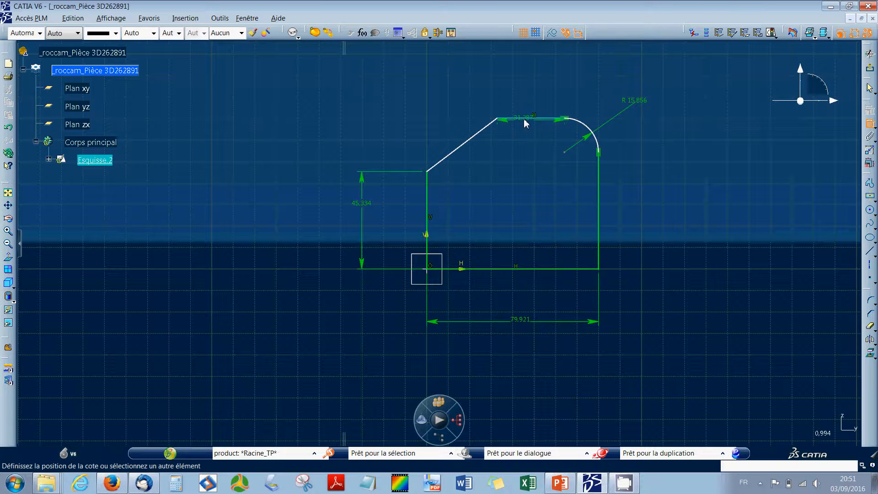
{"action": "left_click", "coordinate": [527, 269]}
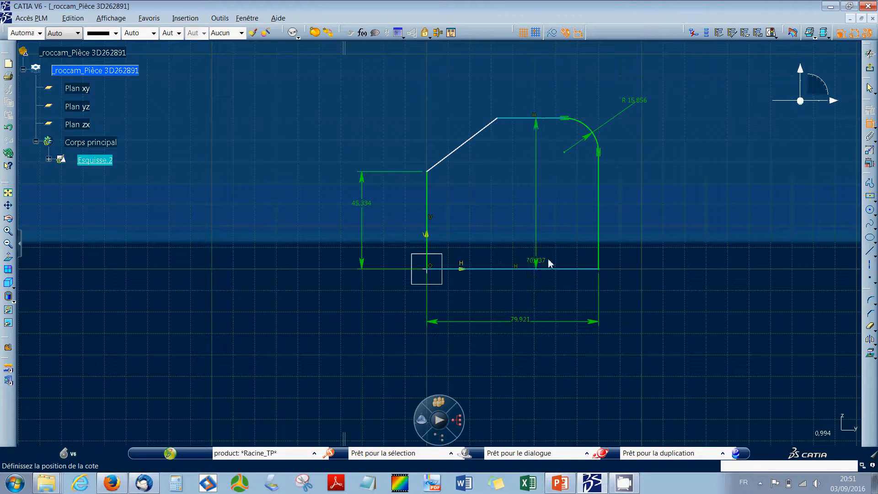
{"action": "left_click", "coordinate": [709, 224]}
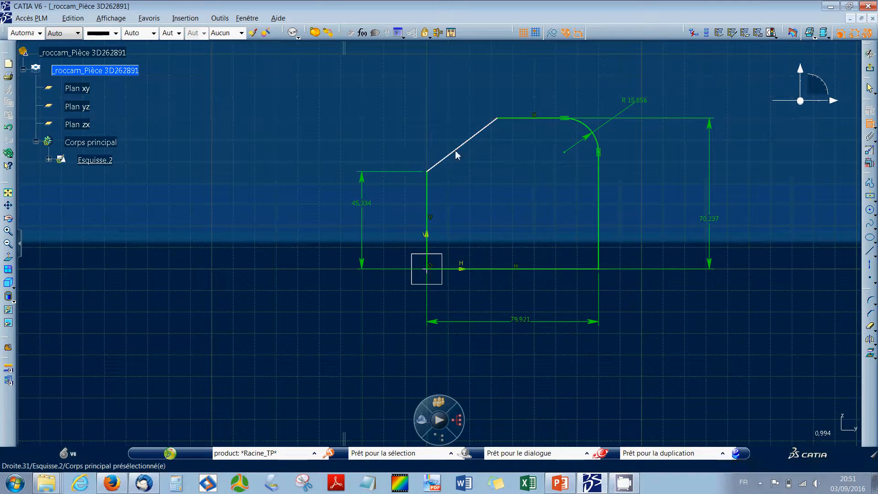
{"action": "left_click", "coordinate": [427, 197]}
{"action": "left_click", "coordinate": [444, 159]}
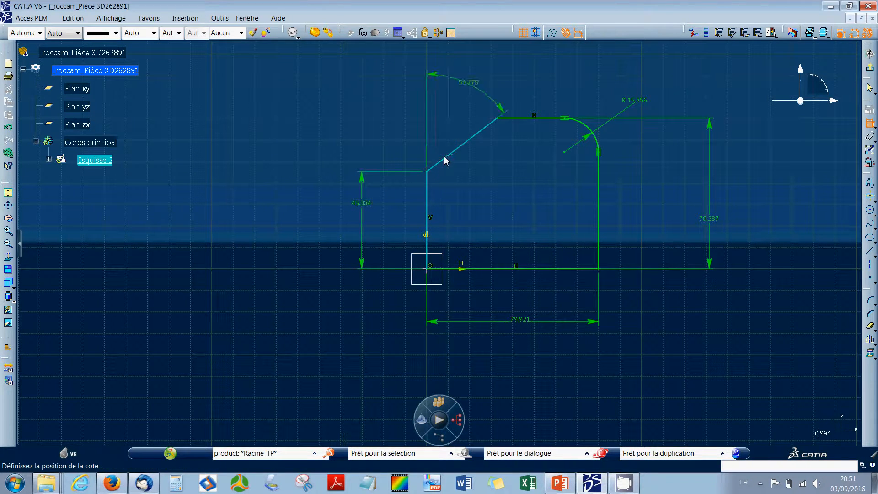
{"action": "left_click", "coordinate": [460, 101]}
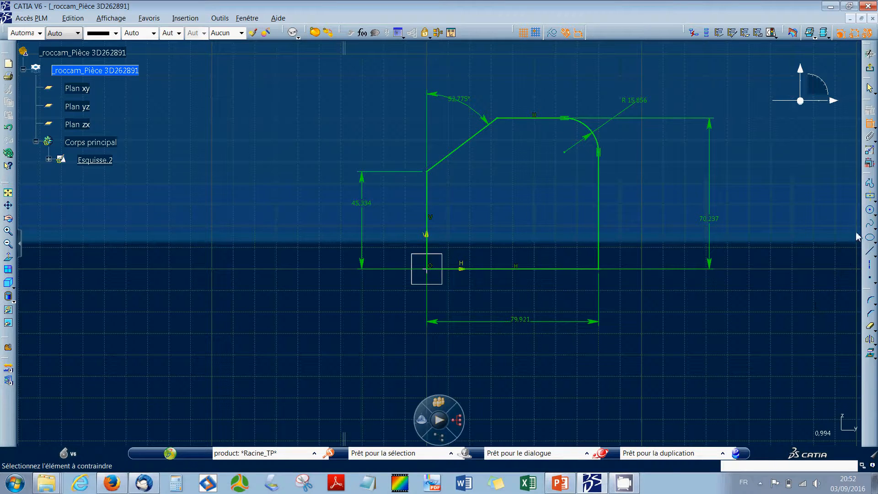
Step: Sketch a two-line V-shaped notch into the right vertical edge, with its lower end on that edge about 13 mm above the bottom edge
{"action": "left_click", "coordinate": [871, 183]}
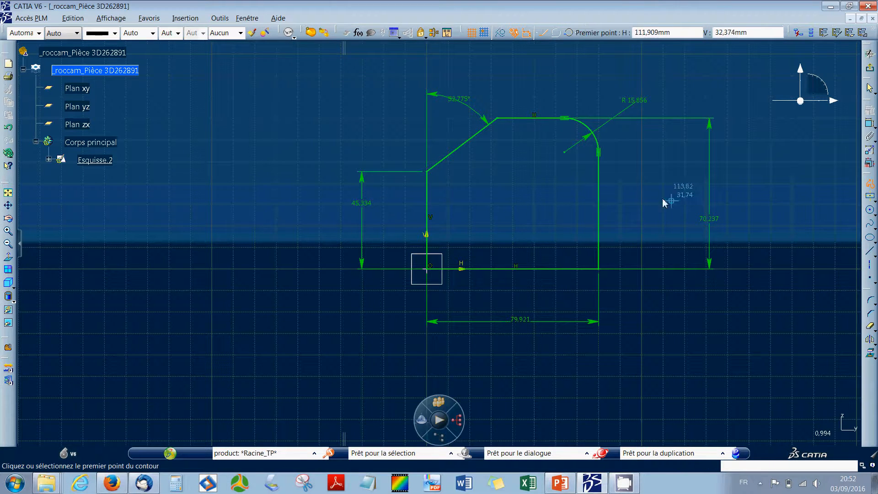
{"action": "left_click", "coordinate": [599, 182]}
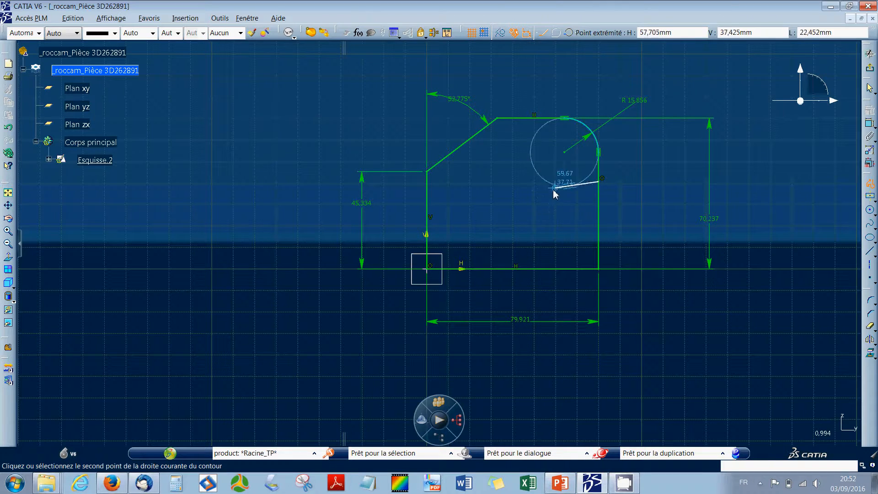
{"action": "left_click", "coordinate": [560, 214]}
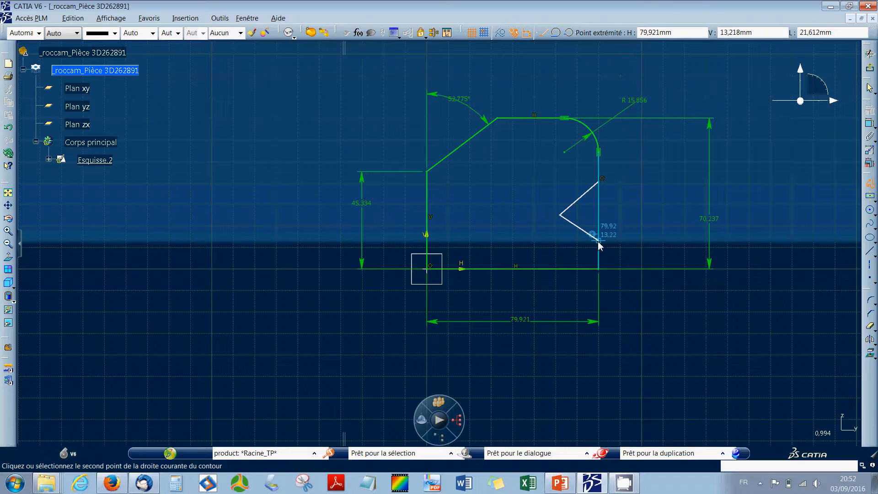
{"action": "left_click", "coordinate": [599, 240]}
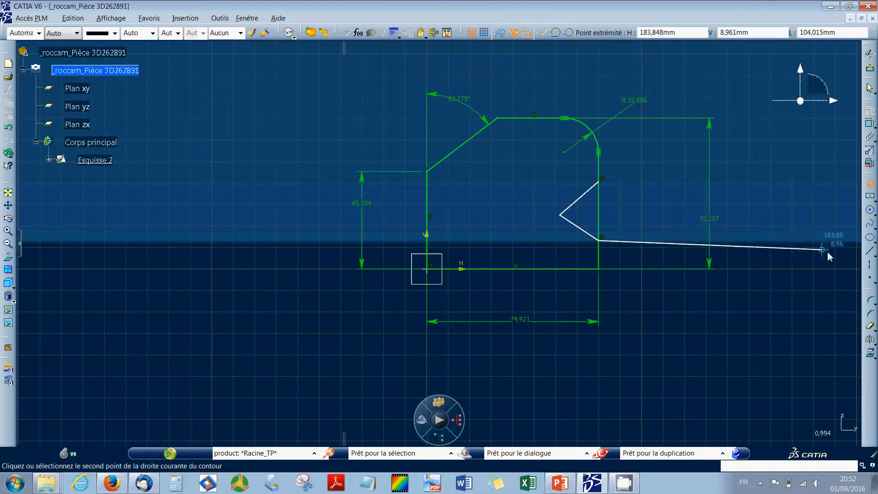
Step: Trim away the segment of the contour's right vertical edge between the two ends of the V-shaped notch
{"action": "left_click", "coordinate": [870, 183]}
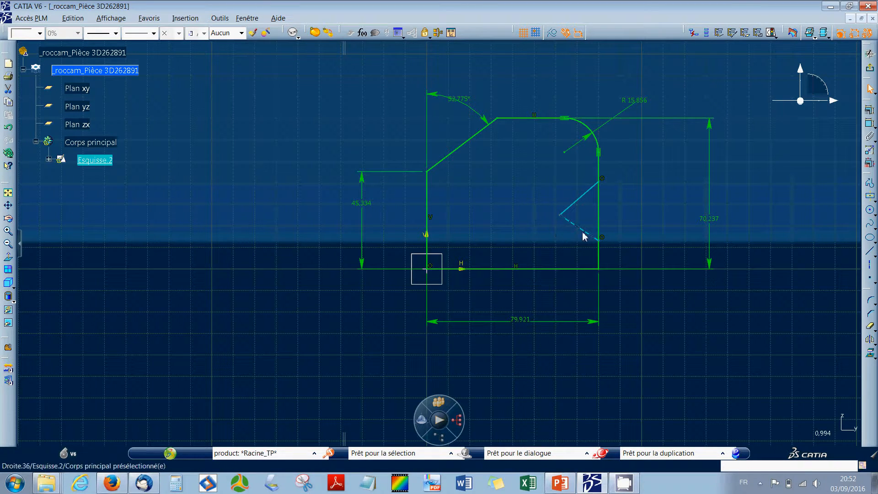
{"action": "left_click", "coordinate": [870, 326]}
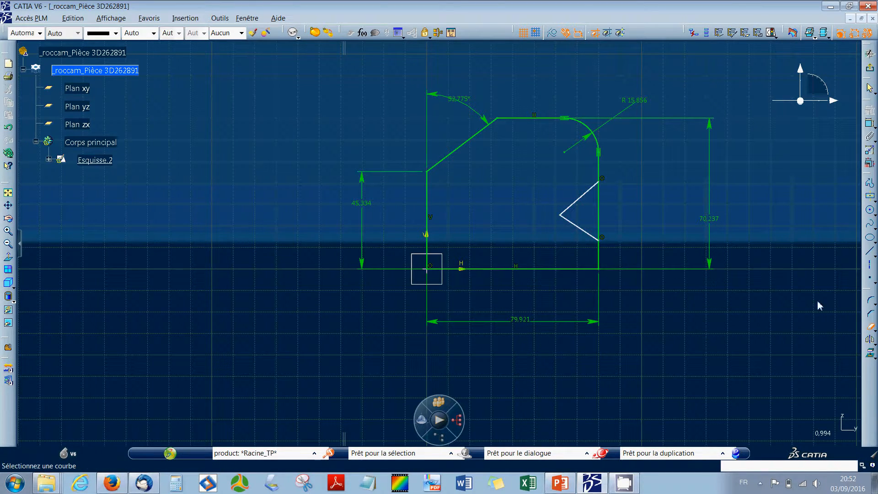
{"action": "left_click", "coordinate": [599, 222]}
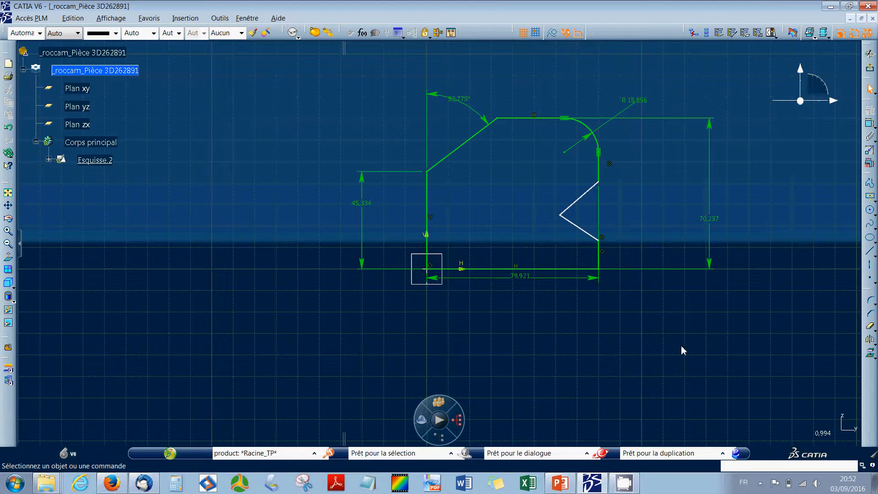
Step: Sketch a horizontal construction line about 18 mm long from the notch's apex to the line of the right vertical edge
{"action": "left_click", "coordinate": [870, 250]}
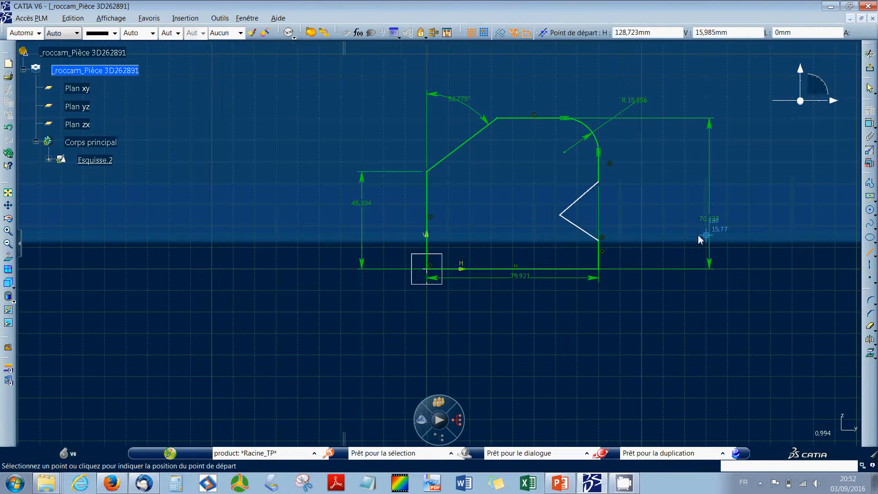
{"action": "left_click", "coordinate": [560, 215]}
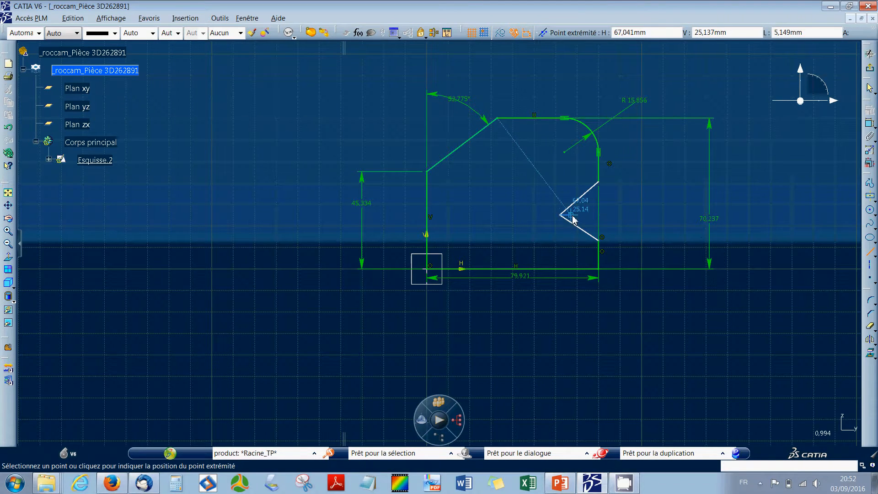
{"action": "left_click", "coordinate": [599, 215]}
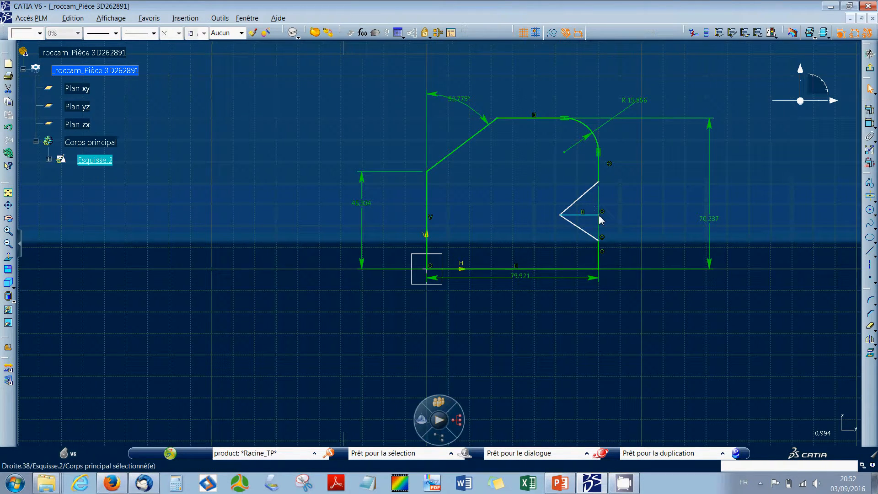
{"action": "left_click", "coordinate": [552, 33]}
{"action": "left_click", "coordinate": [723, 250]}
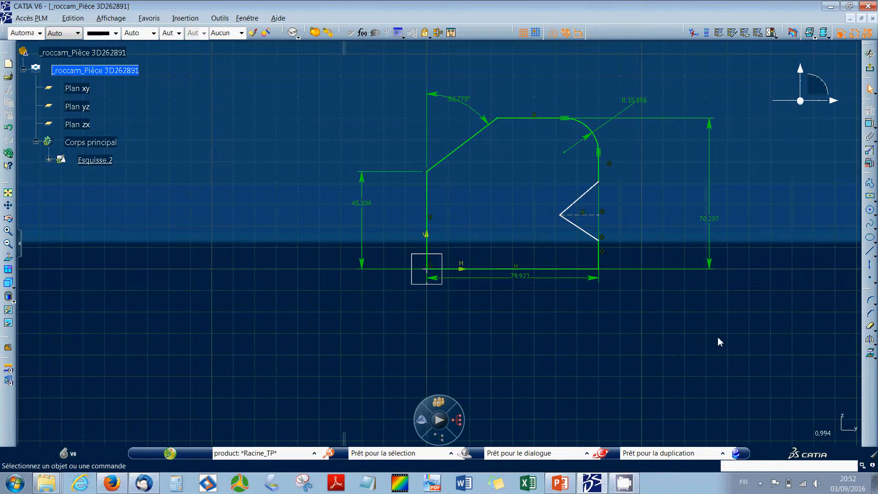
Step: Constrain the notch's two slanted lines to be symmetric about the horizontal construction line
{"action": "left_click", "coordinate": [870, 126]}
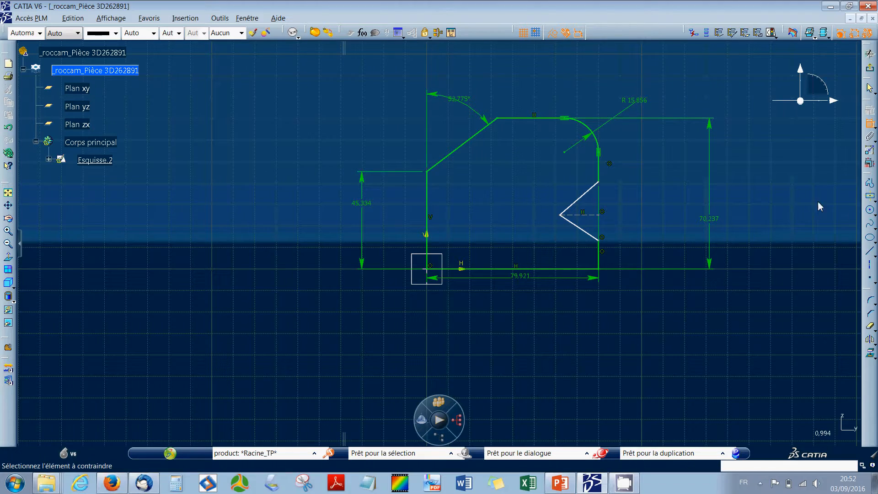
{"action": "left_click", "coordinate": [584, 195]}
{"action": "left_click", "coordinate": [582, 229]}
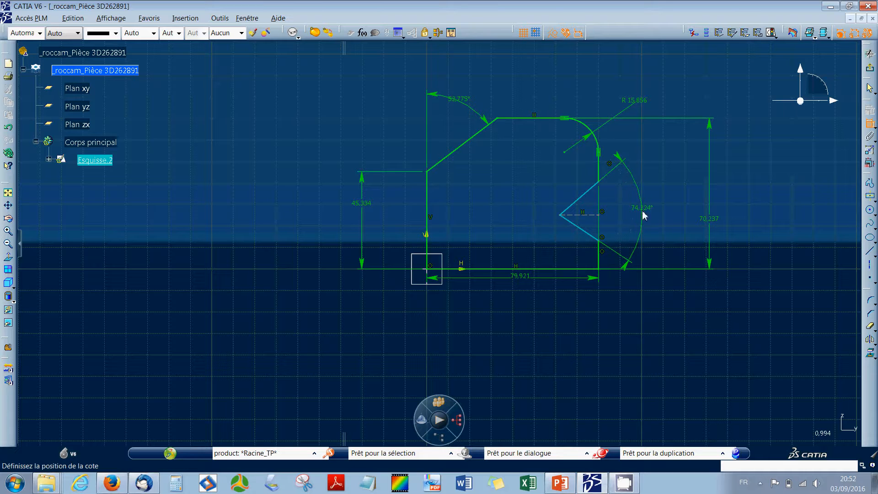
{"action": "right_click", "coordinate": [650, 215]}
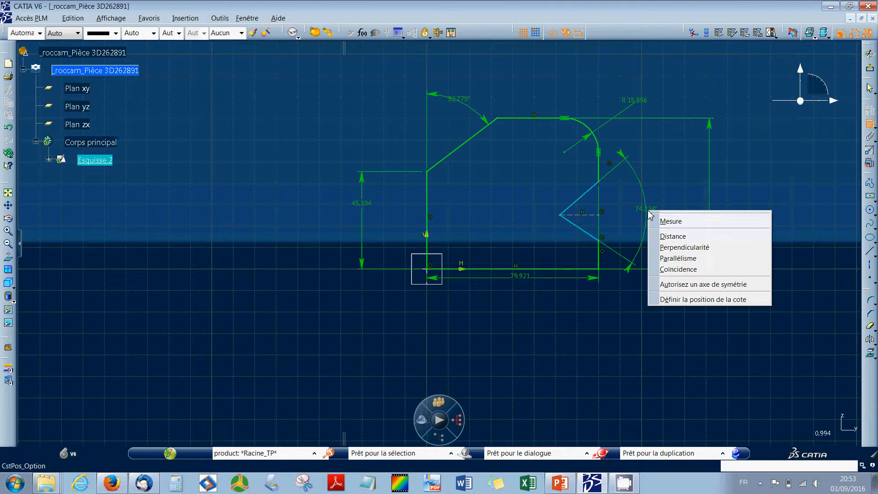
{"action": "left_click", "coordinate": [683, 285]}
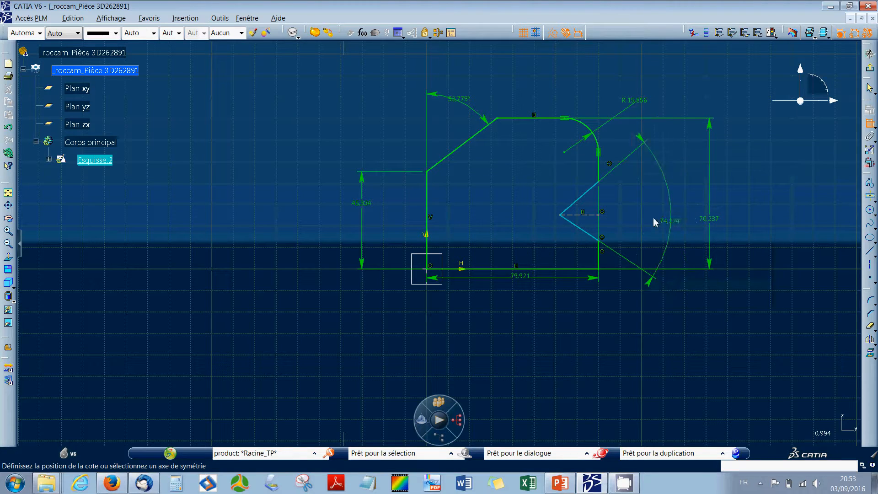
{"action": "left_click", "coordinate": [587, 221]}
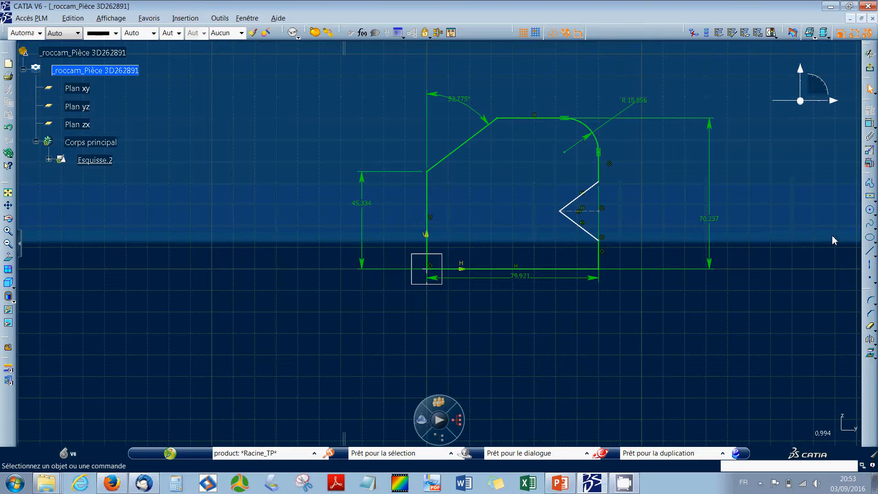
Step: Dimension the notch's depth as the horizontal measure of its lower slanted line, placing the dimension below the contour
{"action": "left_click", "coordinate": [869, 125]}
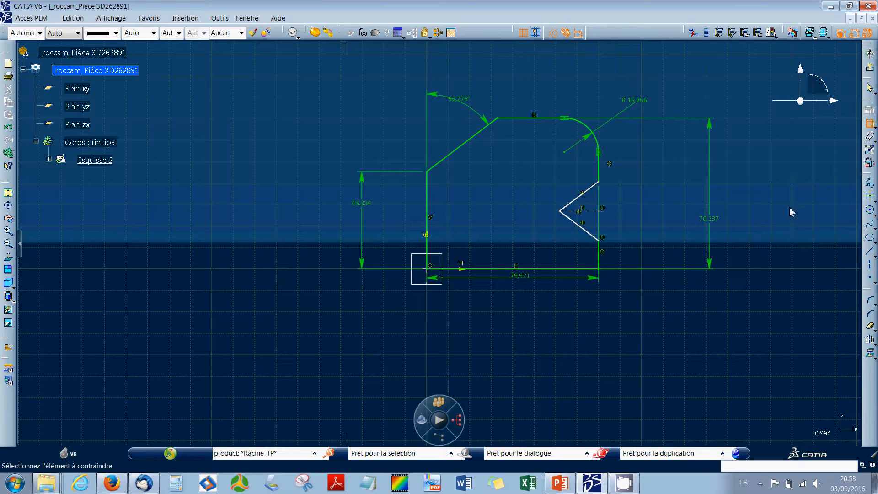
{"action": "left_click", "coordinate": [580, 231]}
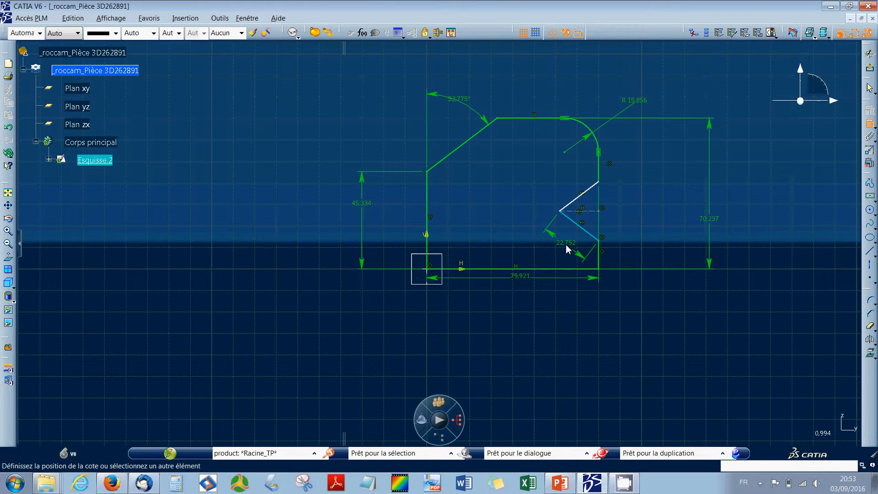
{"action": "right_click", "coordinate": [566, 245]}
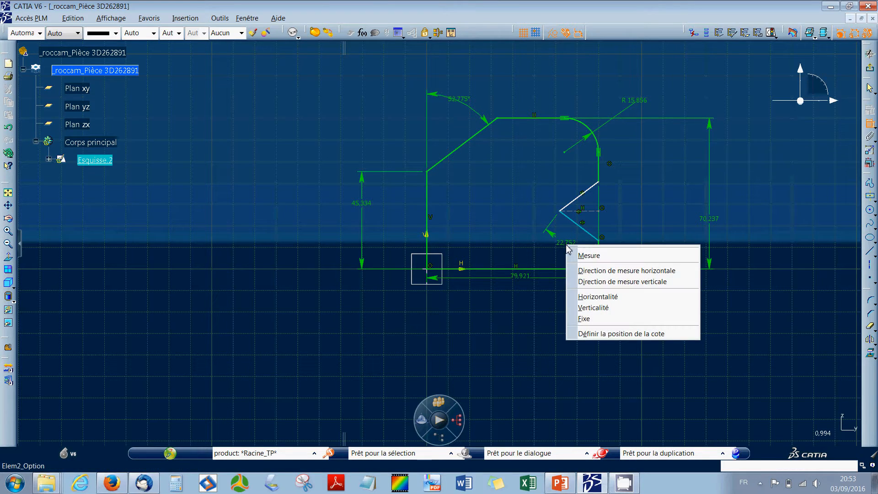
{"action": "left_click", "coordinate": [634, 270]}
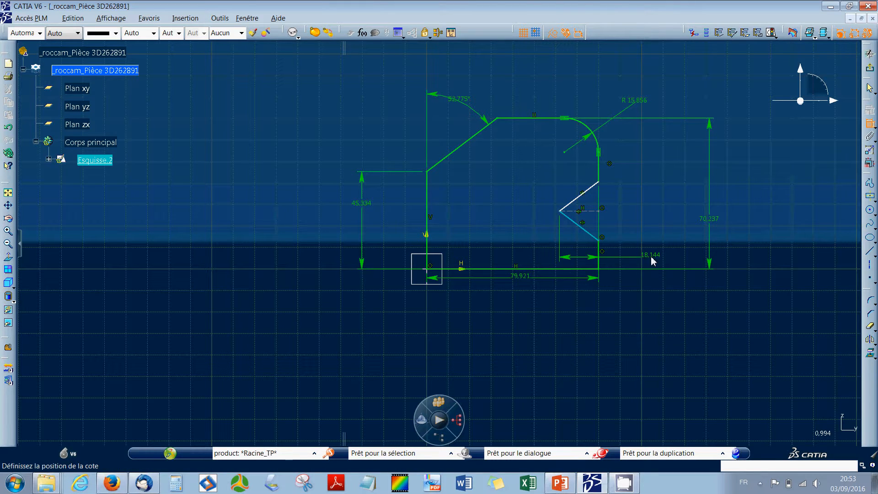
{"action": "left_click", "coordinate": [649, 337]}
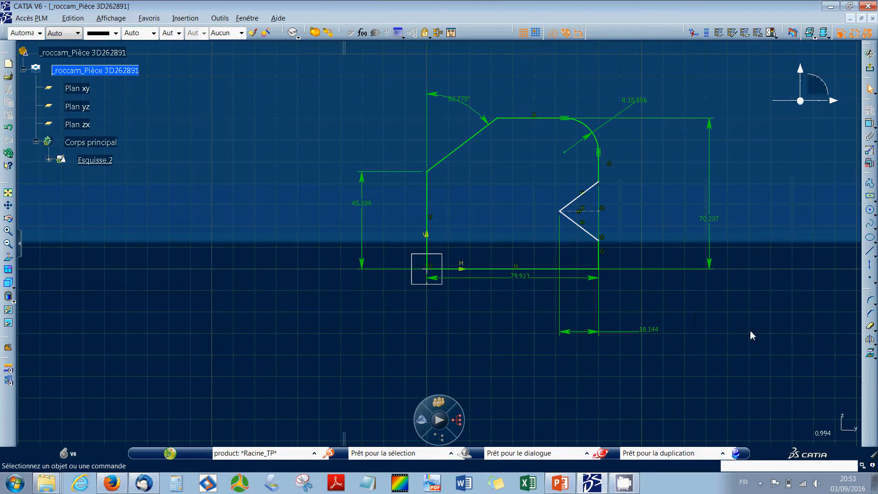
Step: Dimension the vertical distance between the notch's horizontal construction line and the contour's bottom edge
{"action": "left_click", "coordinate": [870, 125]}
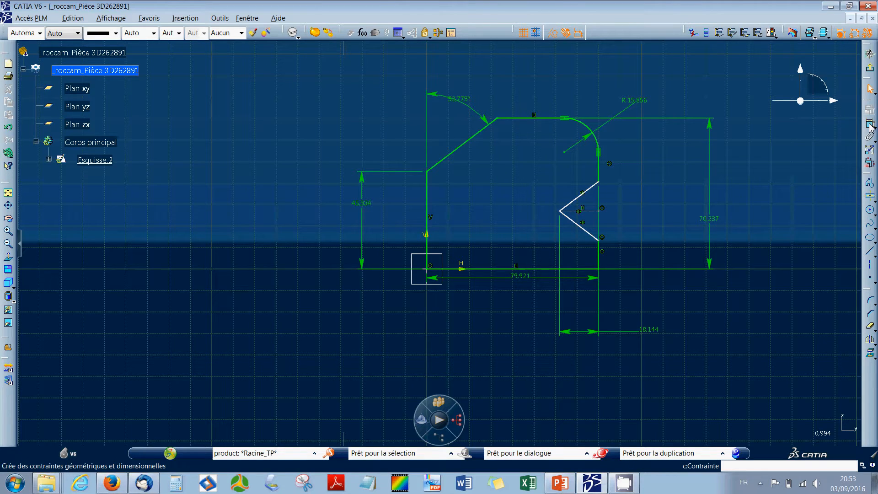
{"action": "left_click", "coordinate": [593, 238]}
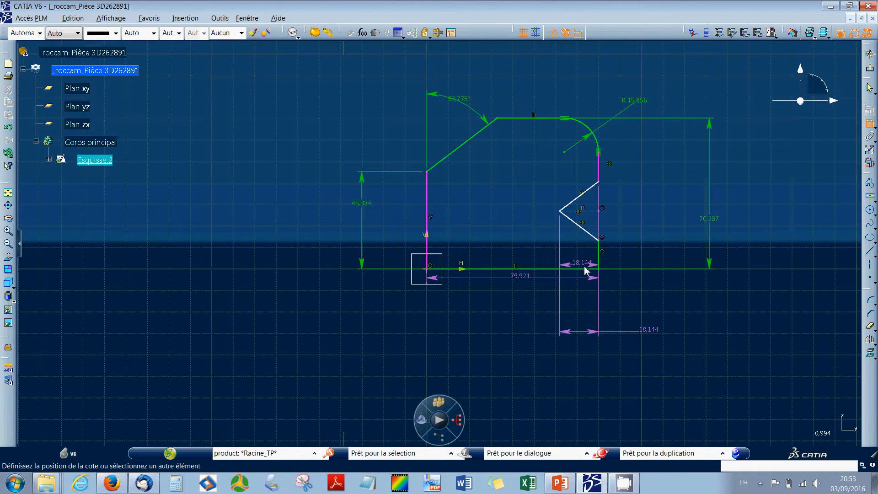
{"action": "left_click", "coordinate": [586, 271]}
{"action": "left_click", "coordinate": [651, 238]}
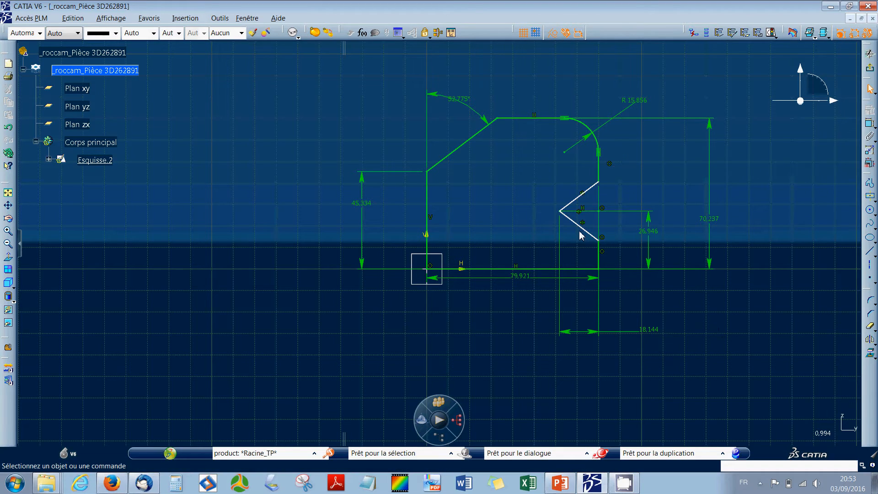
Step: Narrow the V-shaped notch freehand, and dimension the angle between its two slanted lines with a value of 50°
{"action": "left_click_drag", "start_coordinate": [582, 228], "coordinate": [593, 212]}
{"action": "left_click", "coordinate": [870, 122]}
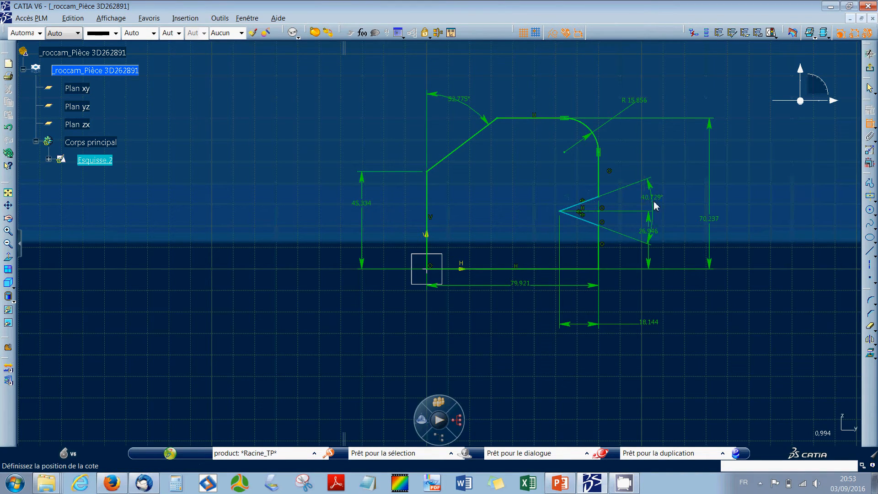
{"action": "left_click", "coordinate": [680, 207]}
{"action": "double_click", "coordinate": [681, 207]}
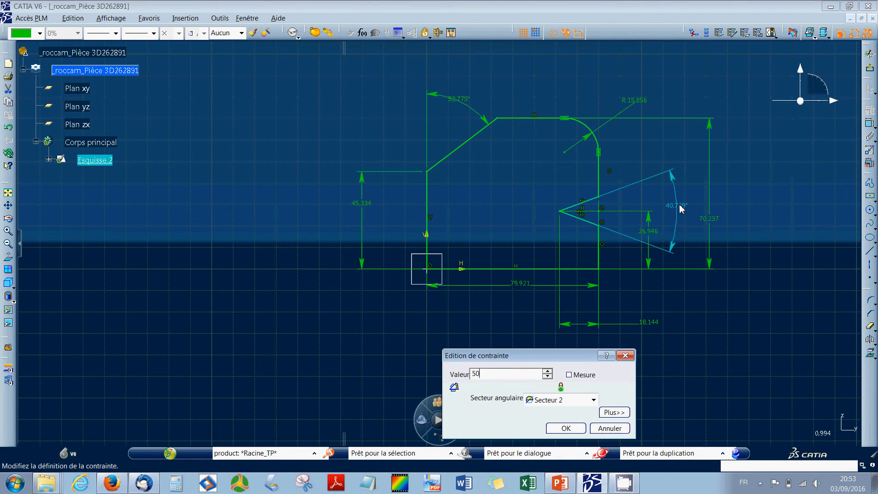
{"action": "key", "text": "Return"}
{"action": "left_click", "coordinate": [775, 235]}
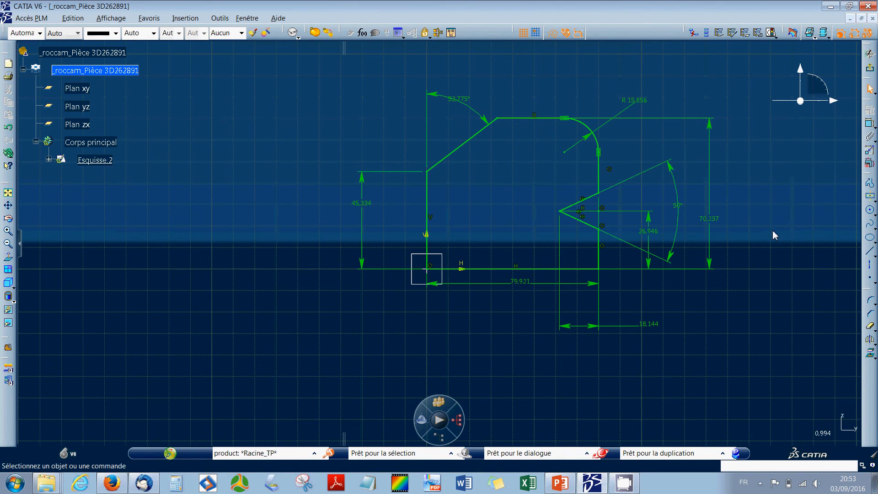